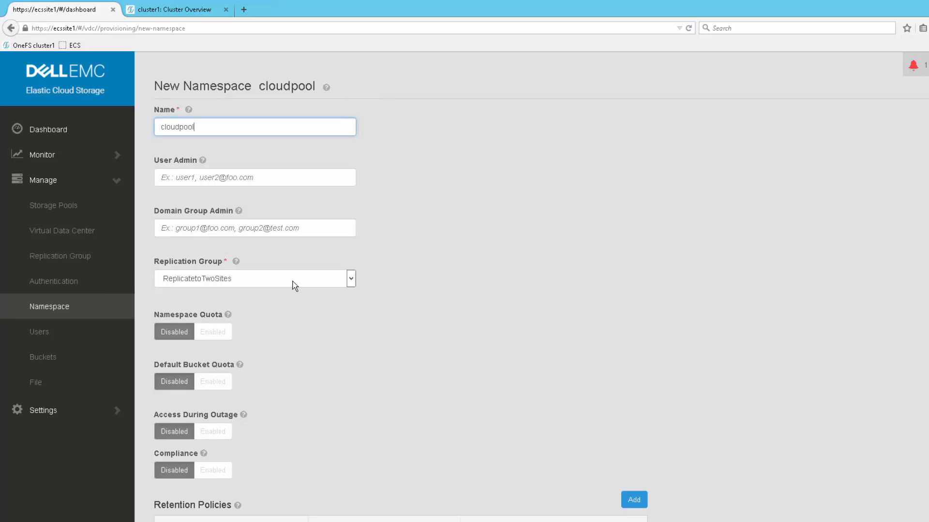
Use the ReplicatetoTwoSites replication group for the cloudpool namespace, enable Access During Outage, and save it.
{"action": "left_click", "coordinate": [293, 285]}
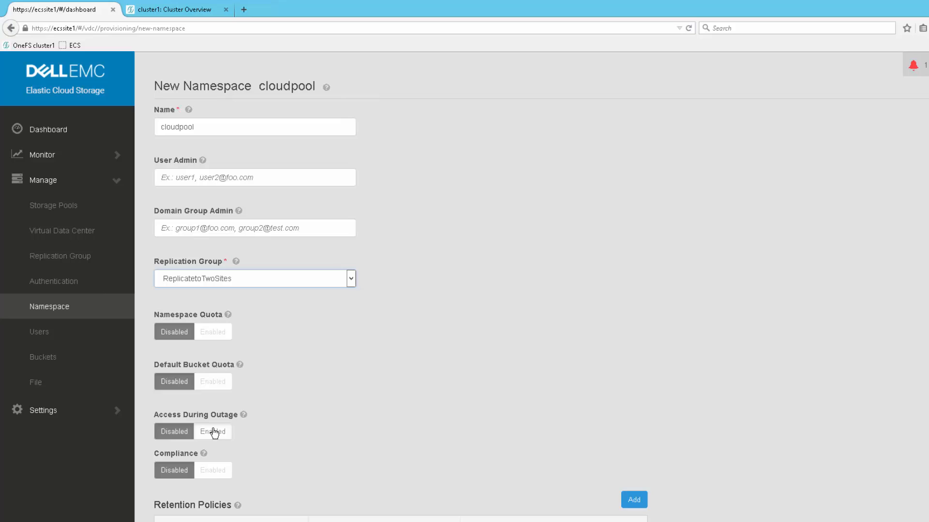
{"action": "left_click", "coordinate": [214, 433]}
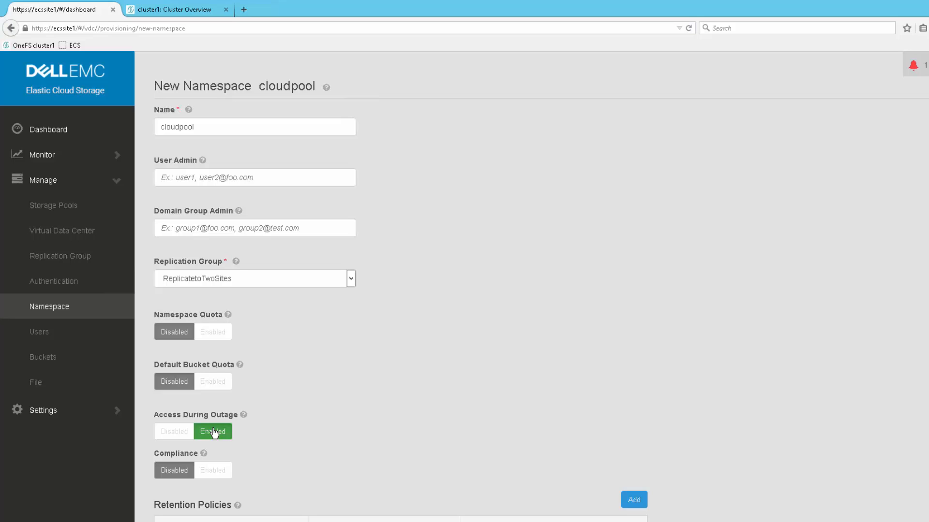
{"action": "scroll", "coordinate": [377, 391], "scroll_direction": "down", "scroll_amount": 3}
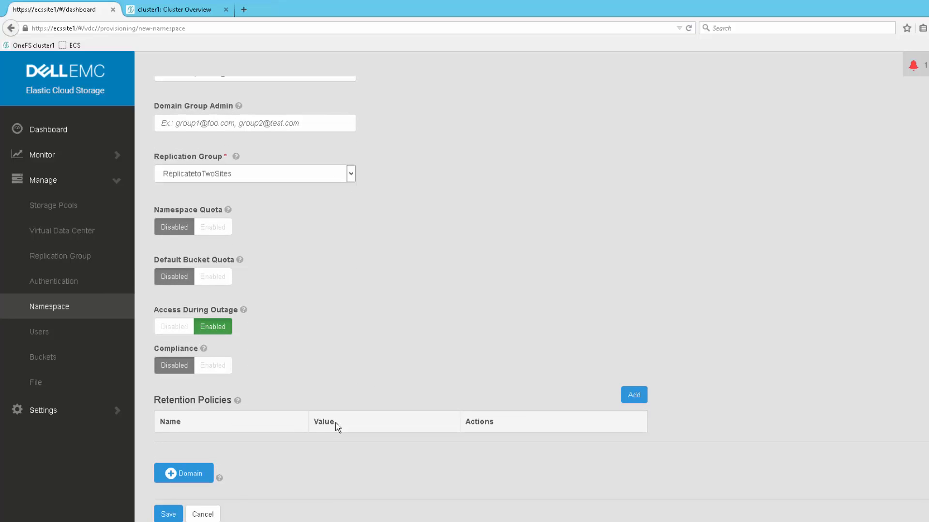
{"action": "left_click", "coordinate": [172, 514]}
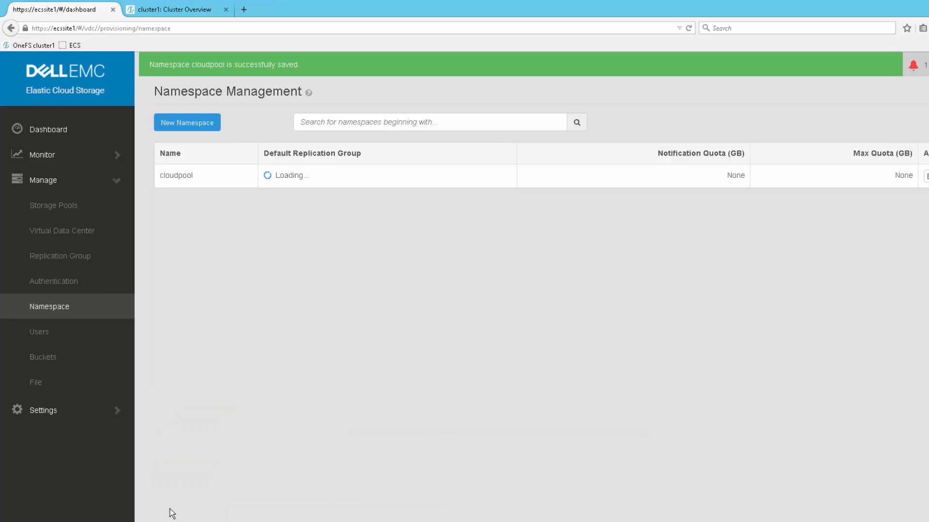
Create the object user cpuser in the cloudpool namespace and generate an S3 password for it.
{"action": "left_click", "coordinate": [51, 333]}
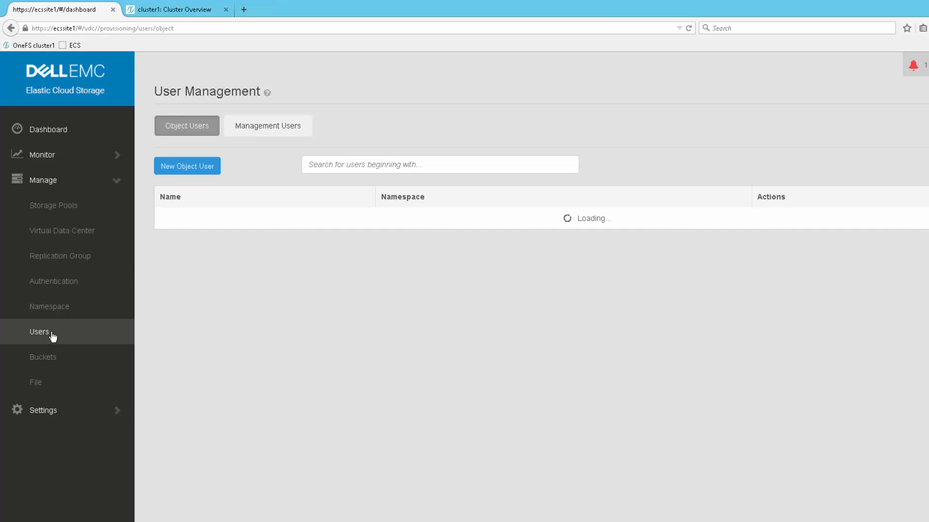
{"action": "left_click", "coordinate": [187, 167]}
{"action": "left_click", "coordinate": [188, 207]}
{"action": "type", "text": "cpuser"}
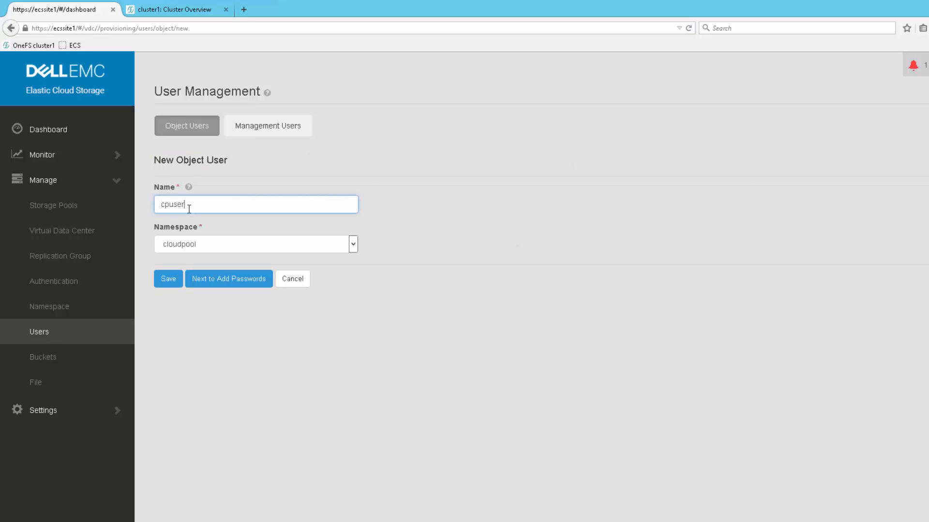
{"action": "left_click", "coordinate": [234, 279]}
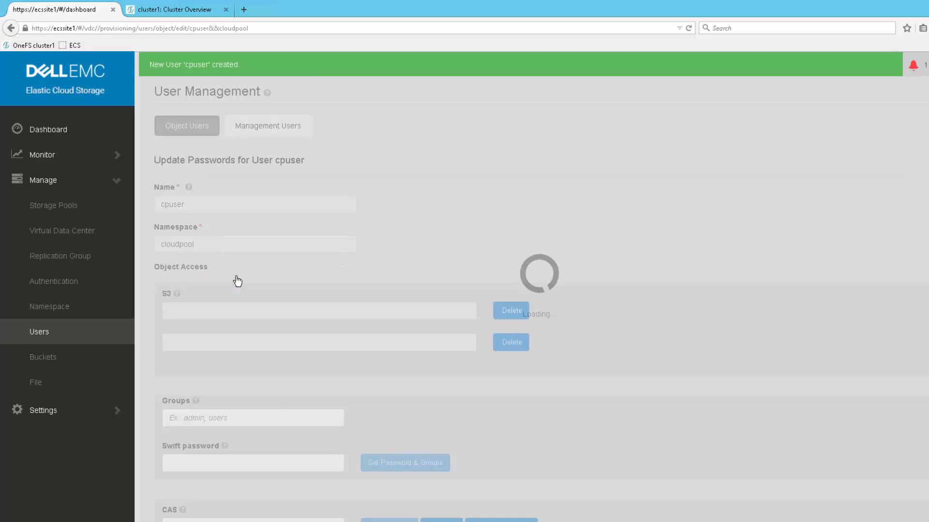
{"action": "left_click", "coordinate": [233, 310]}
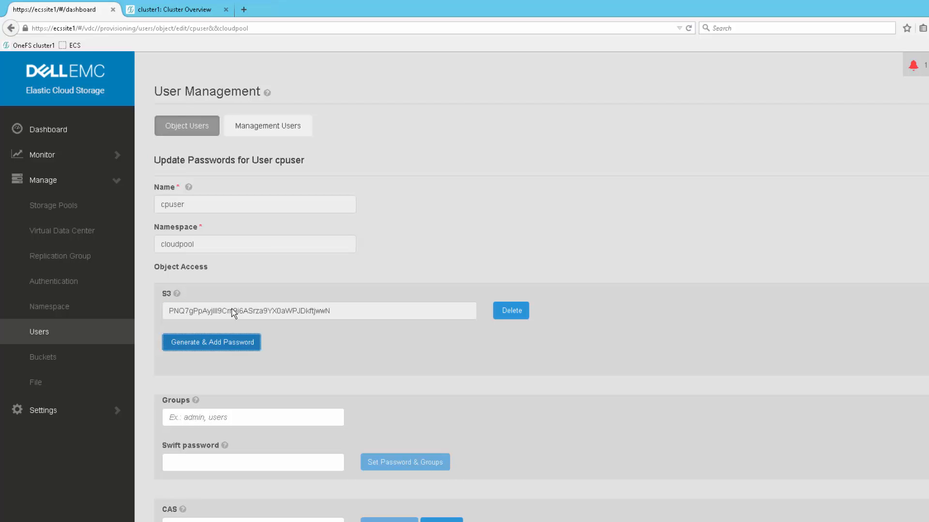
Switch to the OneFS administration page and check the CloudPools and SmartPools license status.
{"action": "left_click", "coordinate": [162, 10]}
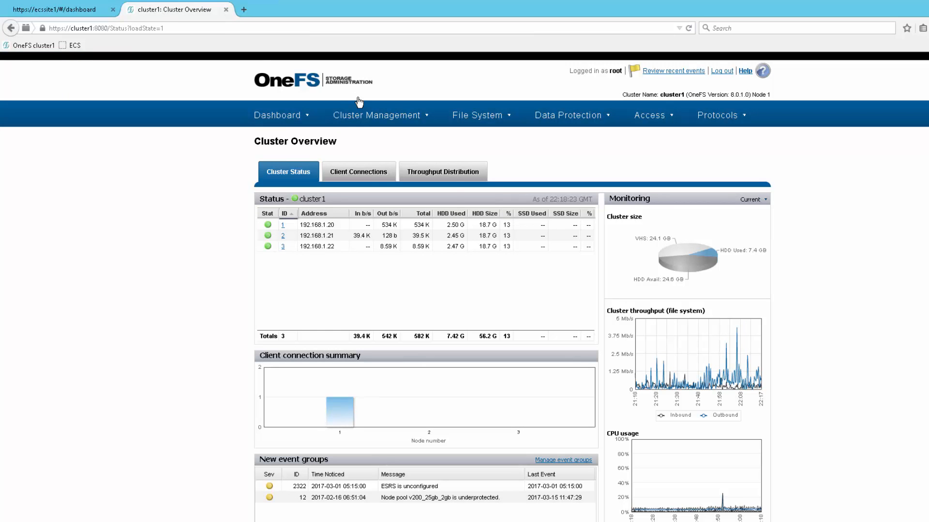
{"action": "left_click", "coordinate": [370, 116]}
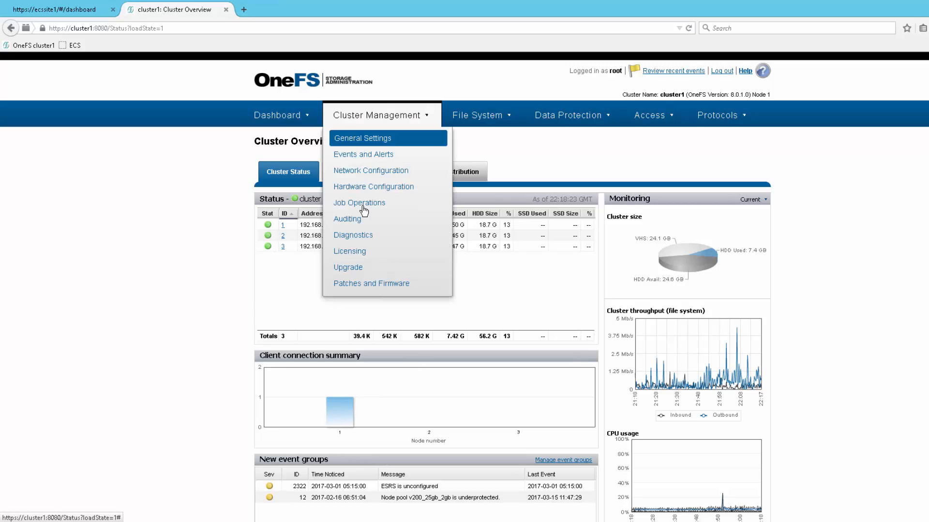
{"action": "left_click", "coordinate": [361, 253]}
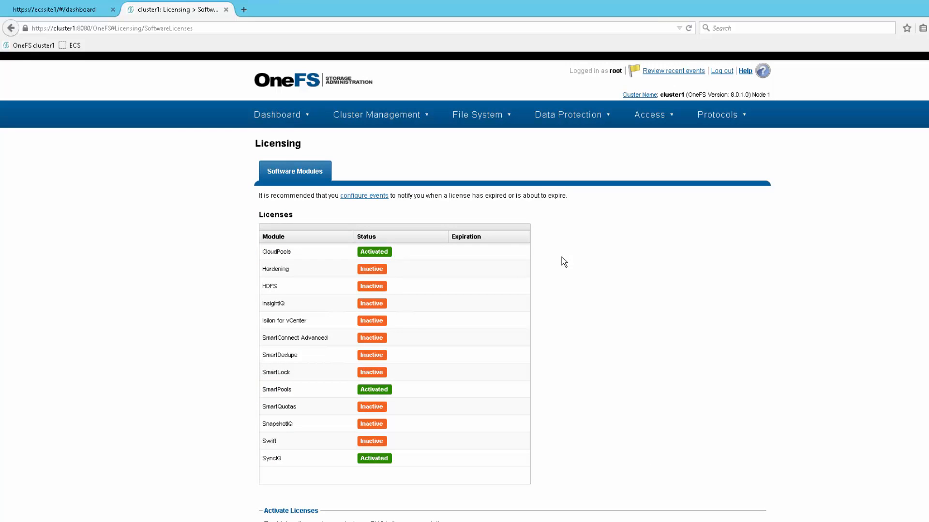
Start a new cloud storage account for CloudPools named ecs_account with the type EMC ECS Appliance.
{"action": "mouse_move", "coordinate": [497, 117]}
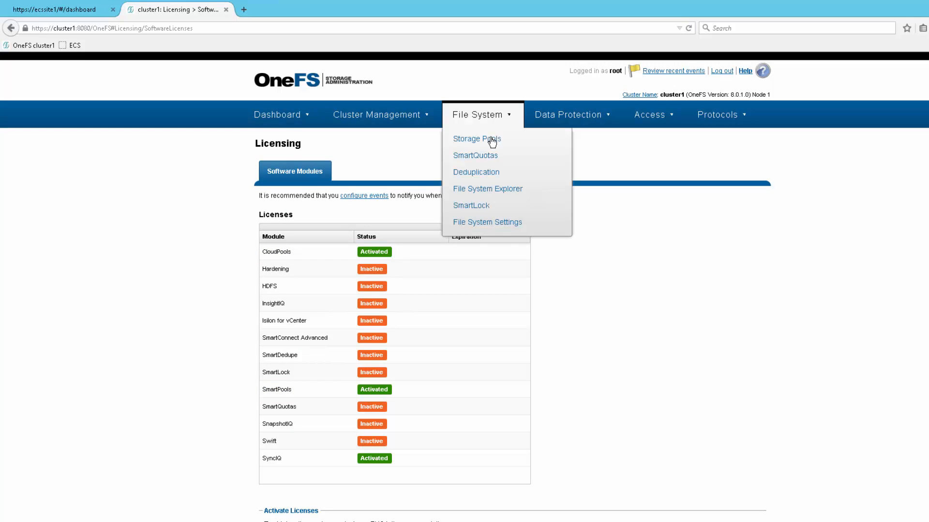
{"action": "left_click", "coordinate": [491, 137]}
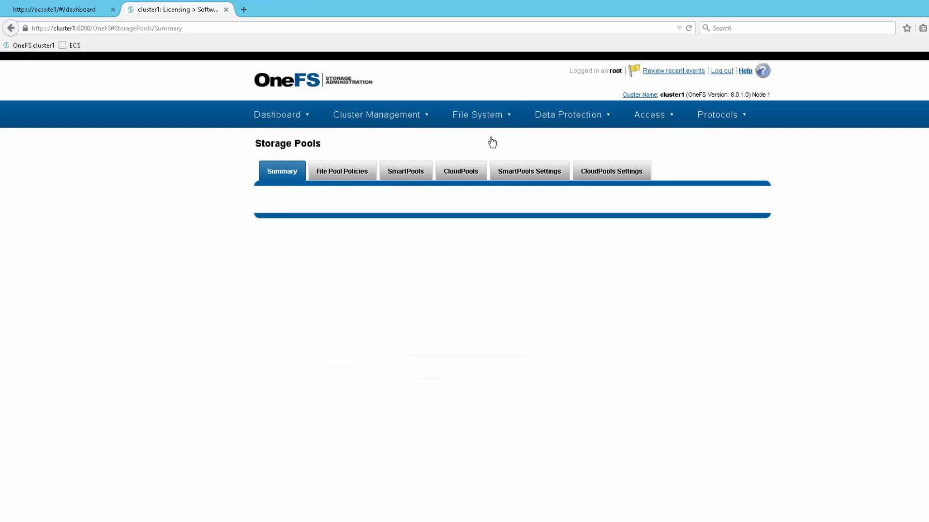
{"action": "left_click", "coordinate": [474, 176]}
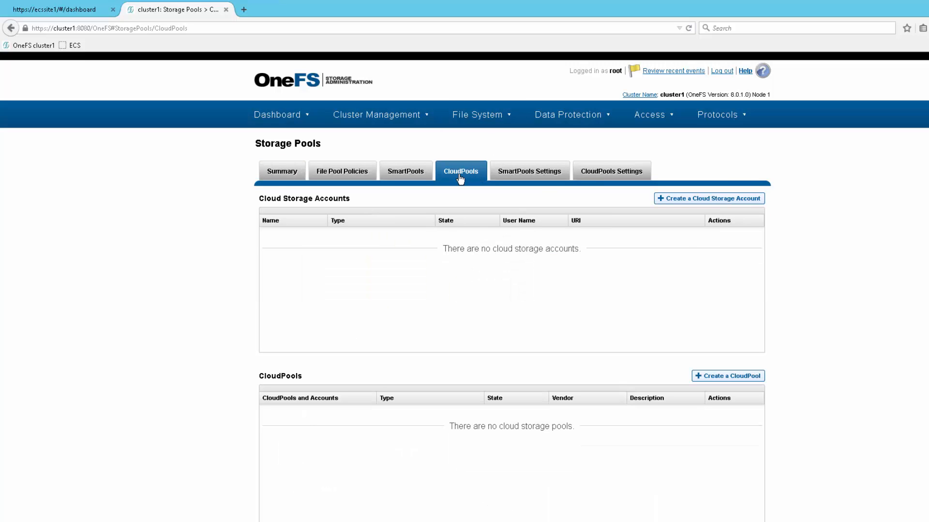
{"action": "left_click", "coordinate": [703, 199]}
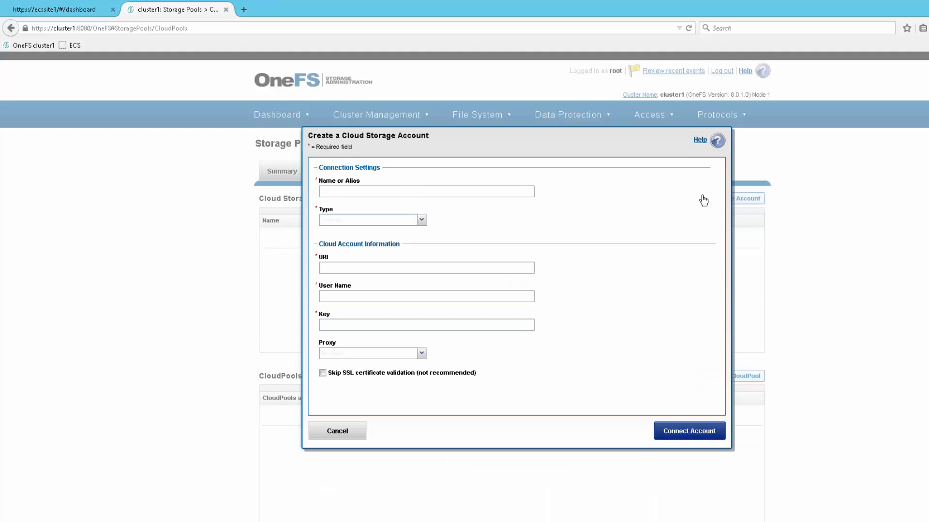
{"action": "left_click", "coordinate": [402, 191]}
{"action": "type", "text": "ecs_account"}
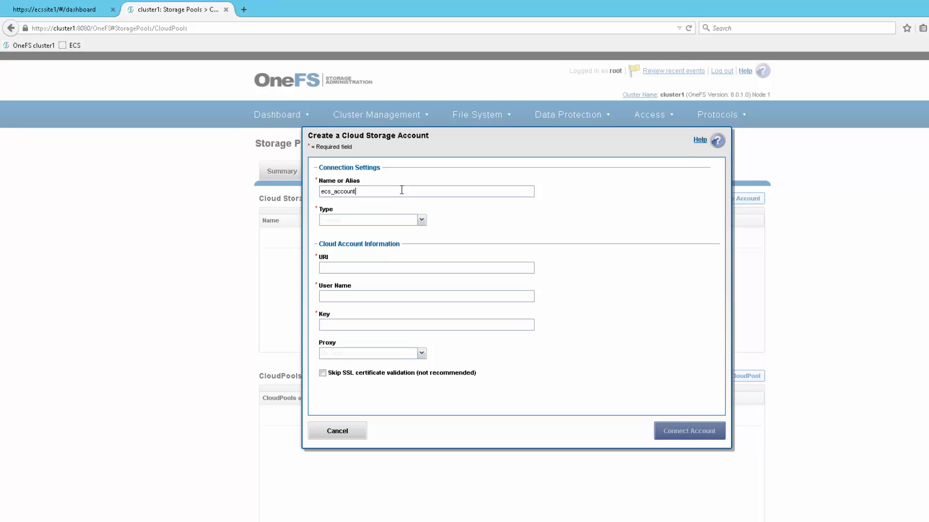
{"action": "left_click", "coordinate": [417, 221]}
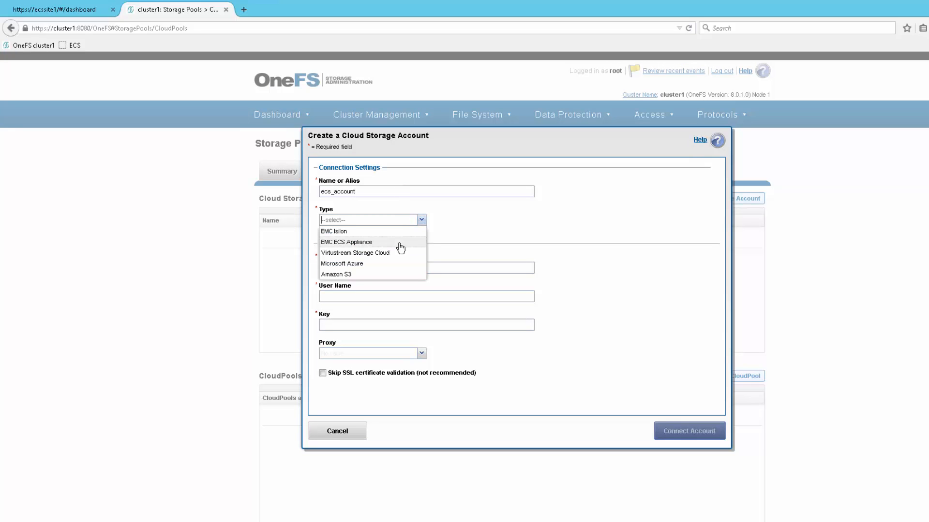
{"action": "left_click", "coordinate": [398, 243]}
{"action": "type", "text": "http://"}
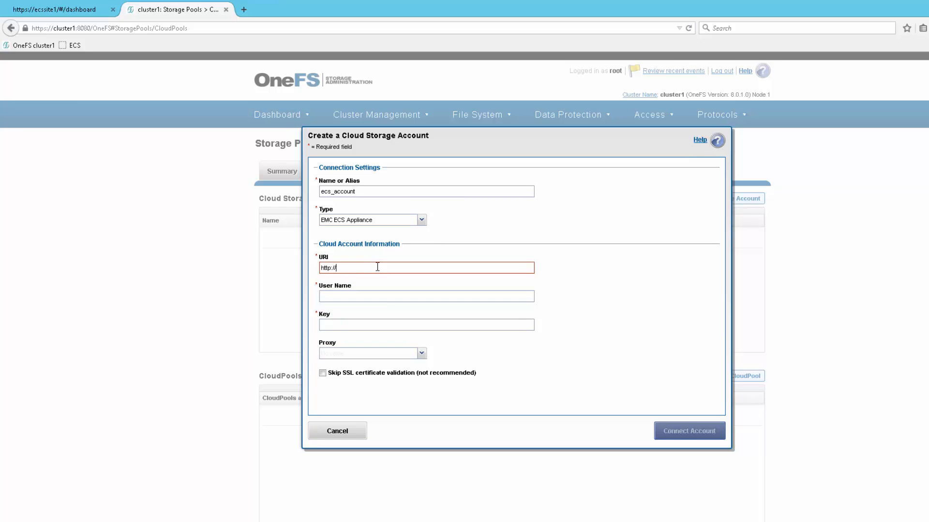
{"action": "type", "text": "haprox"}
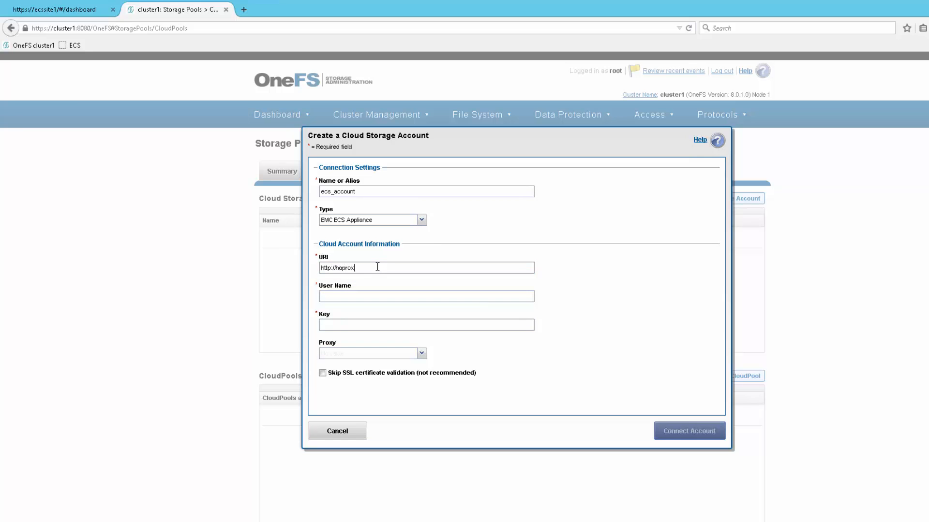
{"action": "type", "text": "y.vlab"}
{"action": "type", "text": ".local"}
{"action": "type", "text": "cpuser"}
Copy the object user's S3 secret key from the ECS page into the account's Key field and connect the account.
{"action": "left_click", "coordinate": [78, 12]}
{"action": "right_click", "coordinate": [280, 312]}
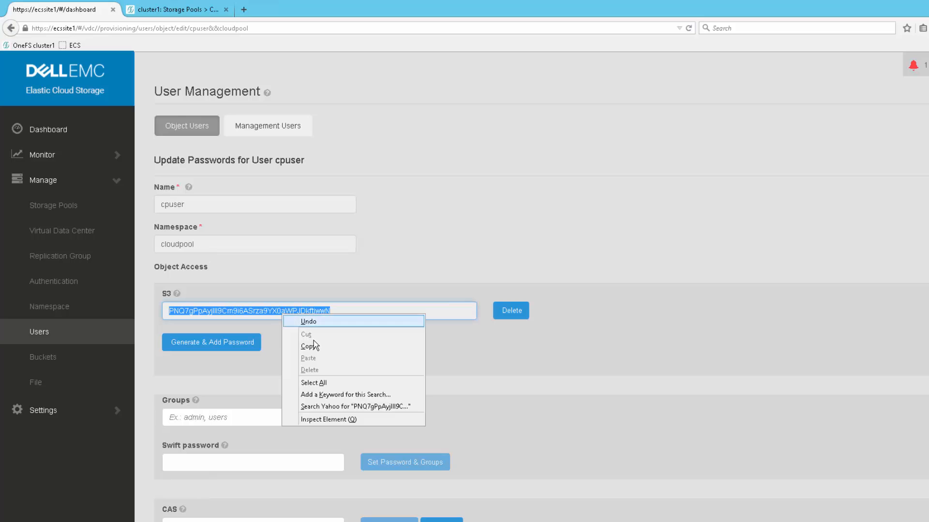
{"action": "left_click", "coordinate": [315, 347]}
{"action": "left_click", "coordinate": [164, 10]}
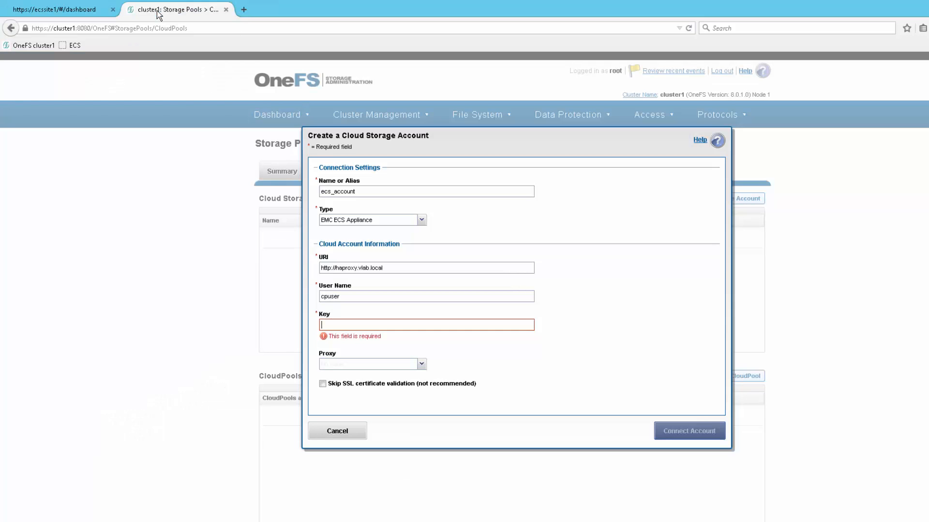
{"action": "right_click", "coordinate": [351, 325]}
{"action": "left_click", "coordinate": [377, 370]}
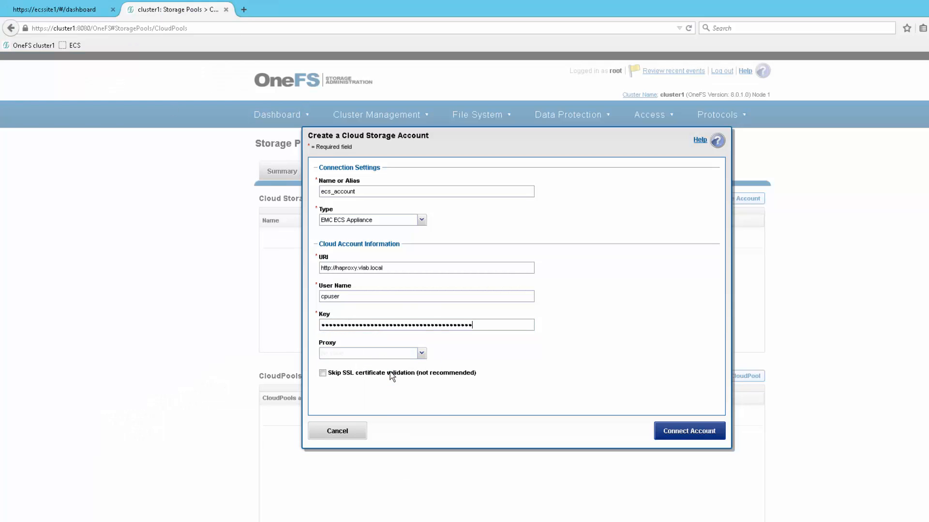
{"action": "left_click", "coordinate": [670, 436]}
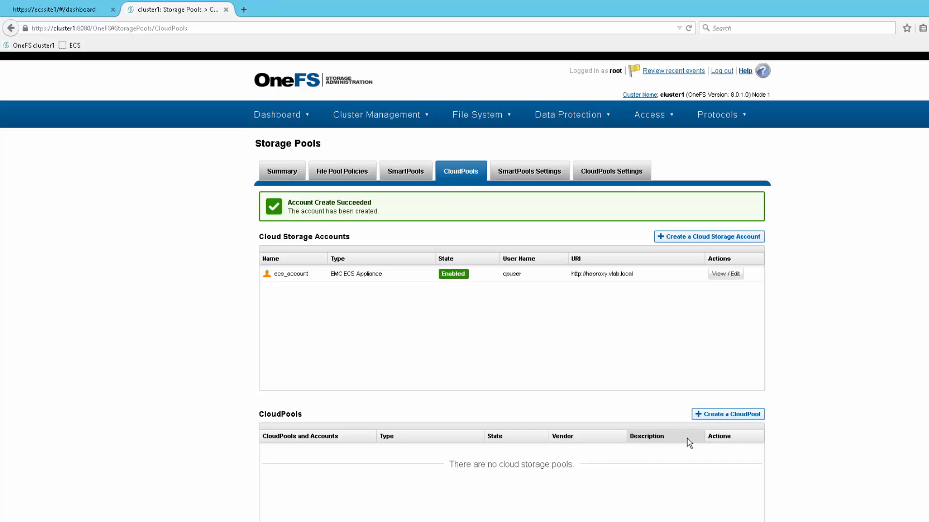
Create a CloudPool named cp_ecs of type EMC ECS Appliance using the ecs_account account.
{"action": "left_click", "coordinate": [747, 414]}
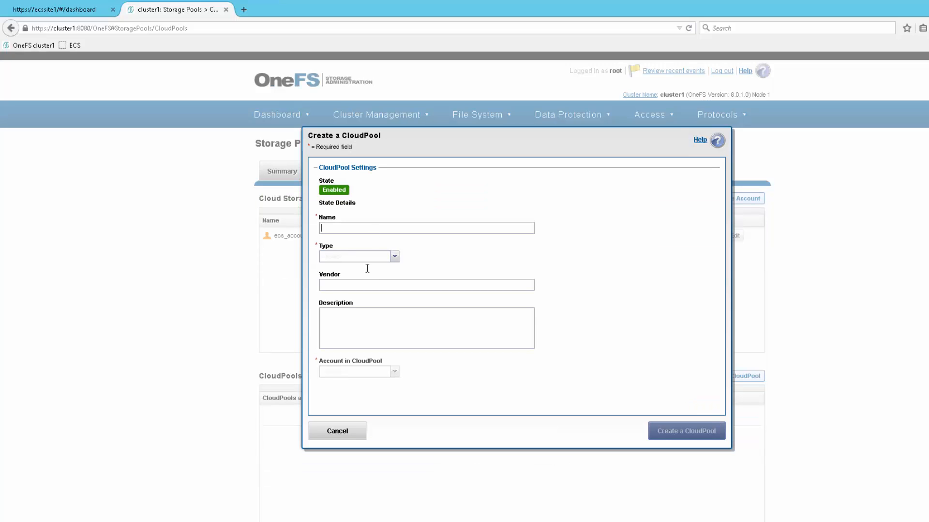
{"action": "type", "text": "cp_ecs"}
{"action": "left_click", "coordinate": [387, 256]}
{"action": "left_click", "coordinate": [374, 278]}
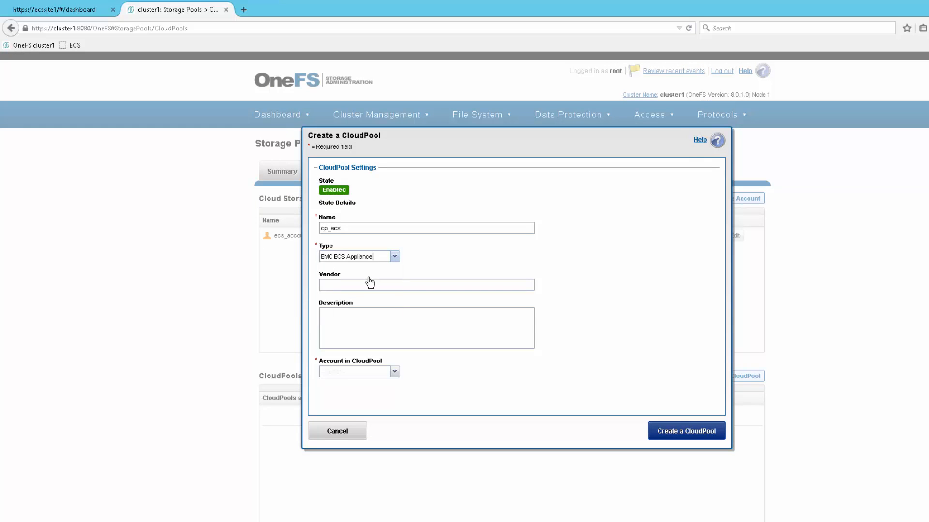
{"action": "left_click", "coordinate": [394, 371]}
{"action": "left_click", "coordinate": [383, 385]}
{"action": "left_click", "coordinate": [676, 433]}
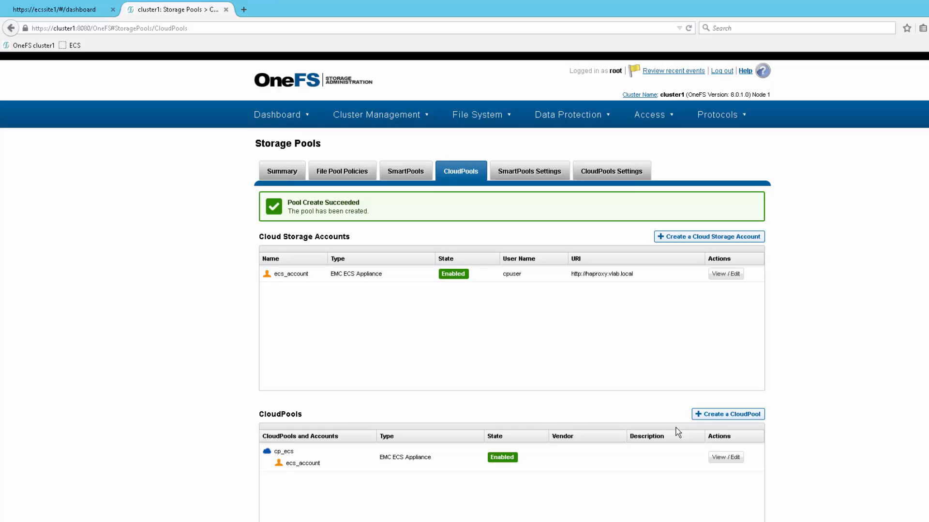
Start a new file pool policy named policy1.
{"action": "left_click", "coordinate": [342, 172]}
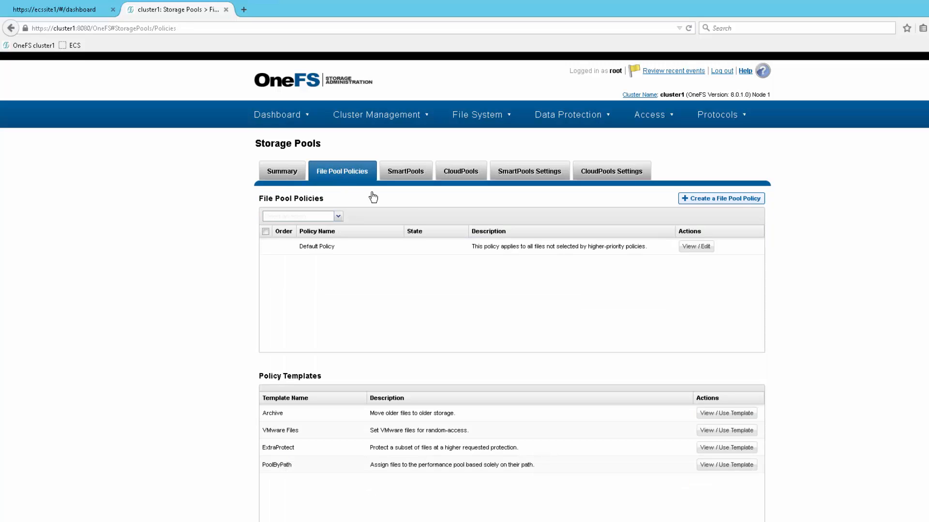
{"action": "left_click", "coordinate": [721, 199]}
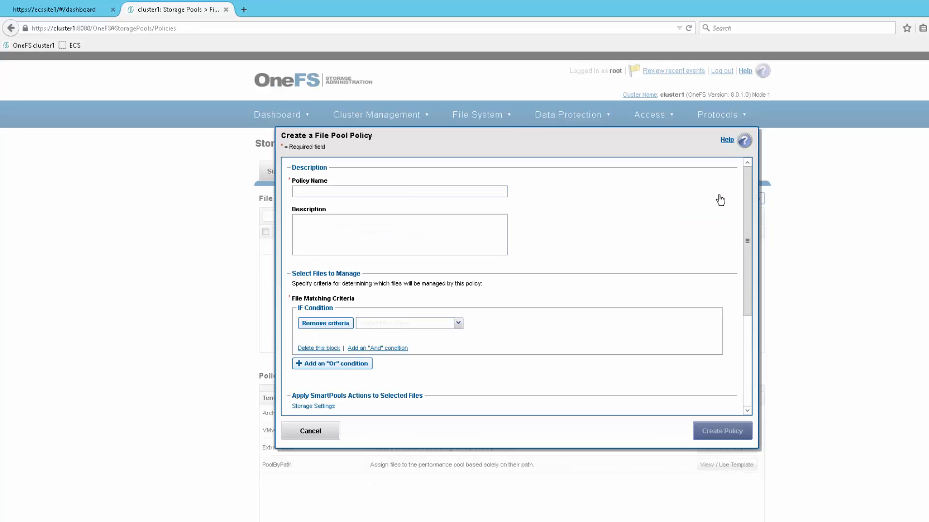
{"action": "left_click", "coordinate": [338, 194]}
{"action": "type", "text": "policy1"}
Set the policy's file matching criterion to a path that matches /ifs/cloudpools/ecs.
{"action": "left_click", "coordinate": [458, 323]}
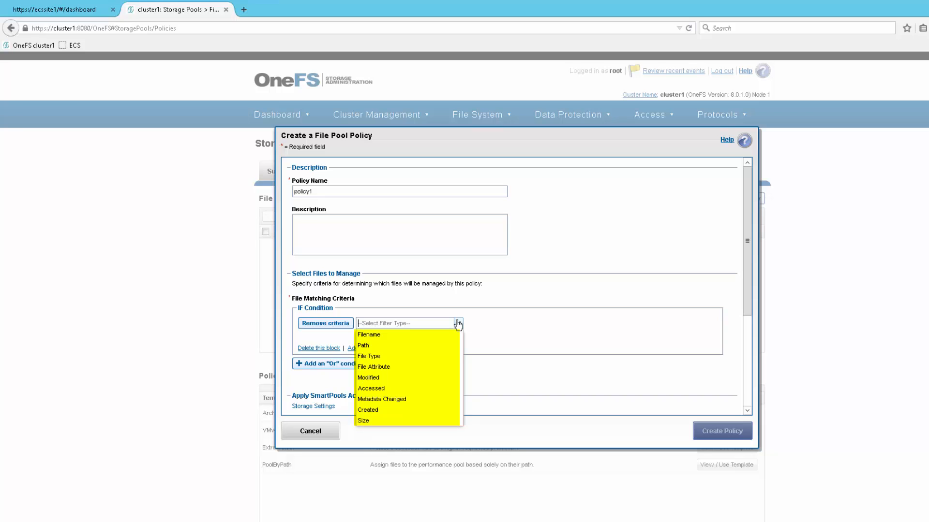
{"action": "left_click", "coordinate": [439, 347]}
{"action": "left_click", "coordinate": [524, 323]}
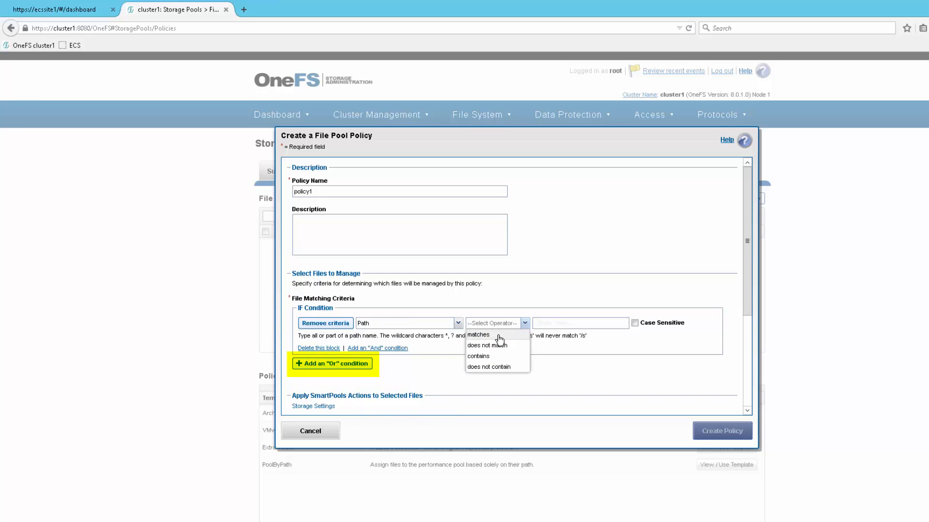
{"action": "left_click", "coordinate": [499, 335]}
{"action": "left_click", "coordinate": [561, 321]}
{"action": "type", "text": "/ifs/"}
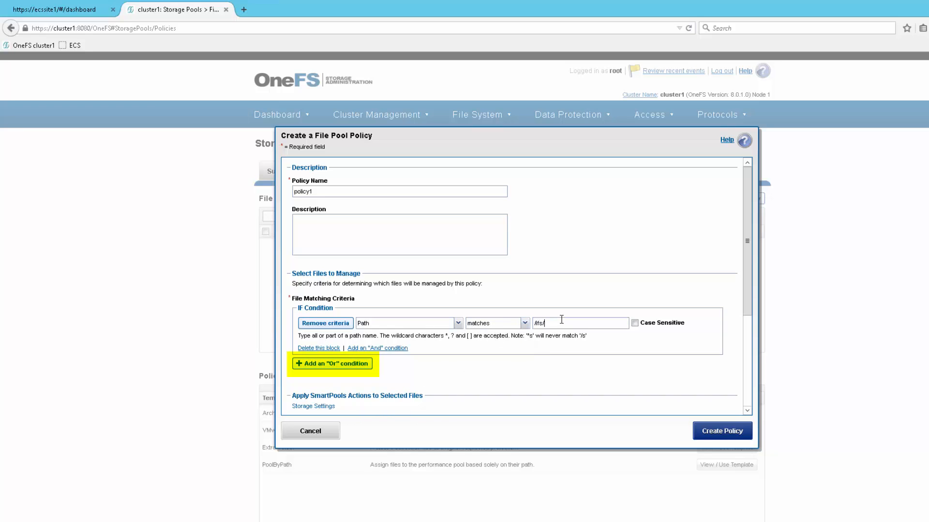
{"action": "type", "text": "cloudpools/ecs"}
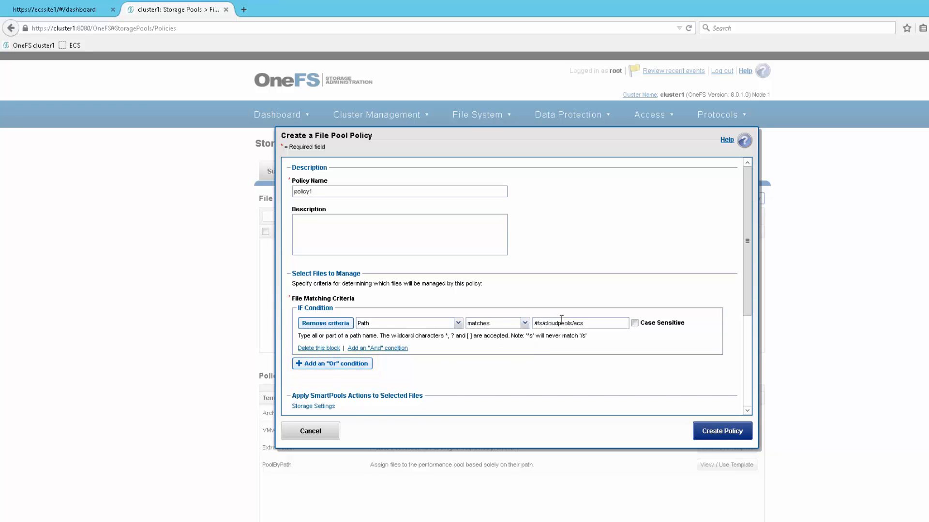
Have the policy move matching files to cloud storage with cp_ecs as the CloudPool storage target.
{"action": "left_click_drag", "start_coordinate": [744, 298], "coordinate": [733, 407]}
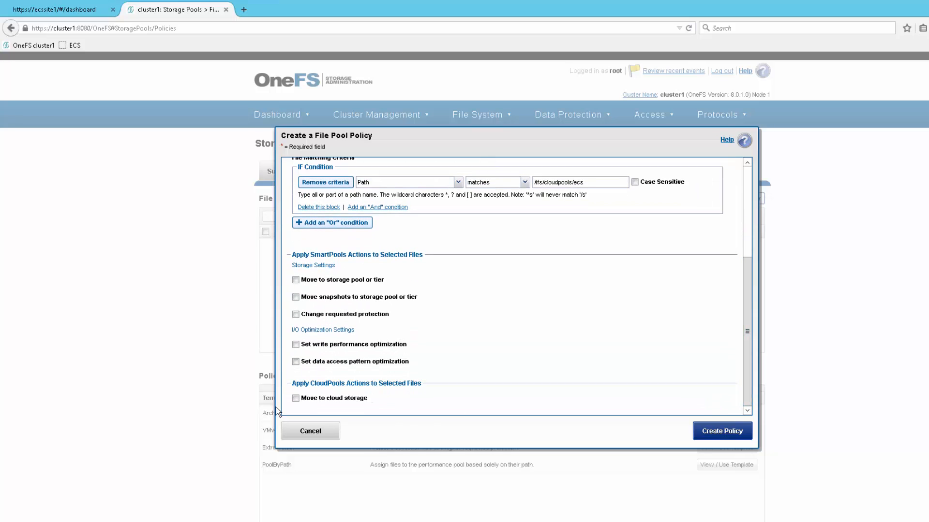
{"action": "left_click", "coordinate": [295, 399]}
{"action": "scroll", "coordinate": [334, 399], "scroll_direction": "down", "scroll_amount": 3}
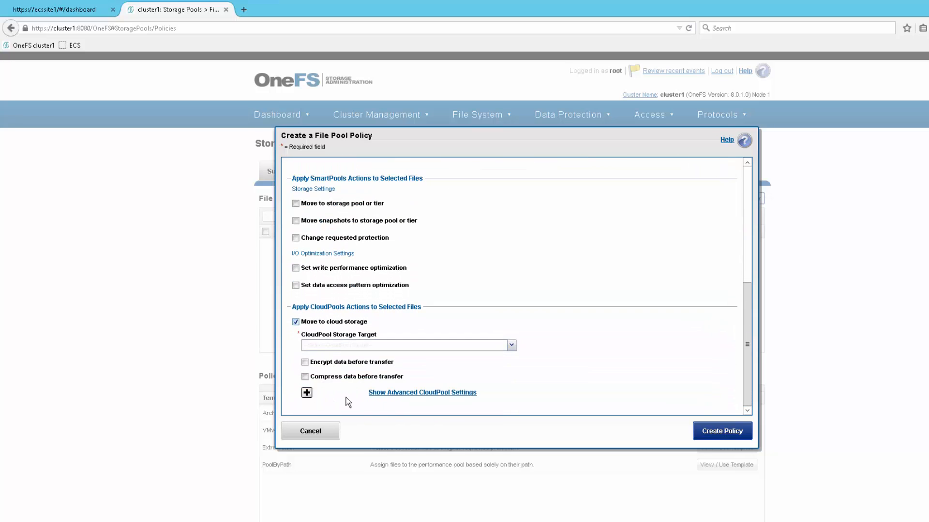
{"action": "left_click", "coordinate": [510, 345]}
{"action": "left_click", "coordinate": [478, 357]}
Review the advanced CloudPool retention and cache settings, keep the defaults, and create the policy.
{"action": "left_click", "coordinate": [307, 393]}
{"action": "scroll", "coordinate": [309, 398], "scroll_direction": "down", "scroll_amount": 3}
{"action": "scroll", "coordinate": [306, 399], "scroll_direction": "down", "scroll_amount": 4}
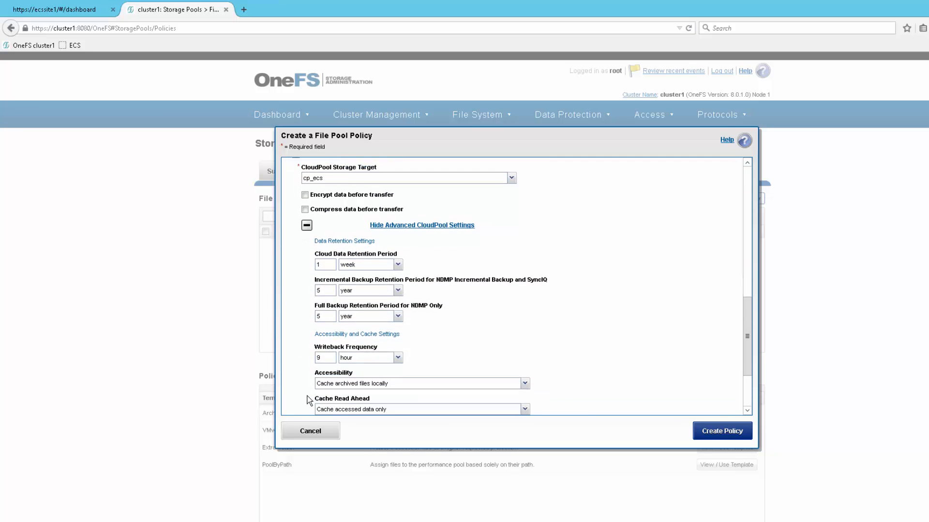
{"action": "scroll", "coordinate": [308, 400], "scroll_direction": "down", "scroll_amount": 1}
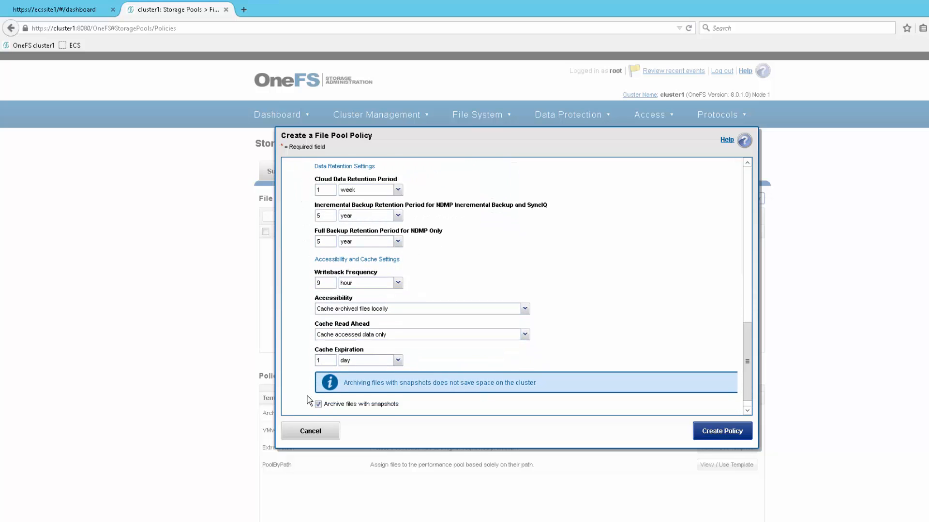
{"action": "left_click", "coordinate": [709, 427]}
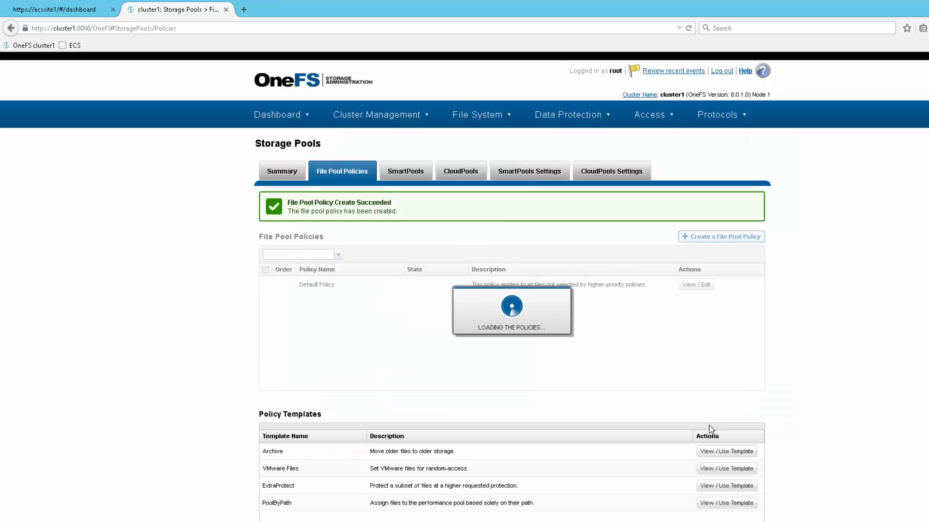
Open the details of the SmartPools job type in Job Operations to check its schedule.
{"action": "mouse_move", "coordinate": [380, 122]}
{"action": "left_click", "coordinate": [358, 206]}
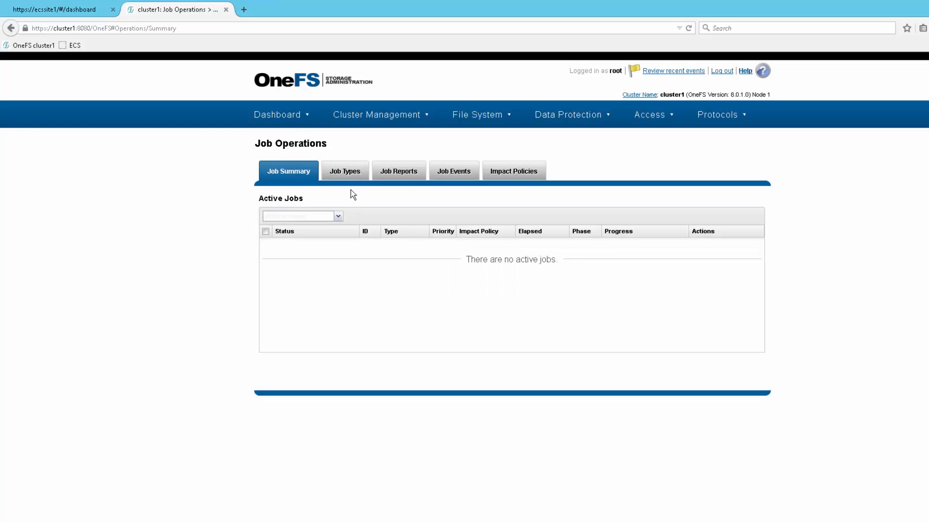
{"action": "left_click", "coordinate": [351, 175]}
{"action": "scroll", "coordinate": [390, 255], "scroll_direction": "down", "scroll_amount": 10}
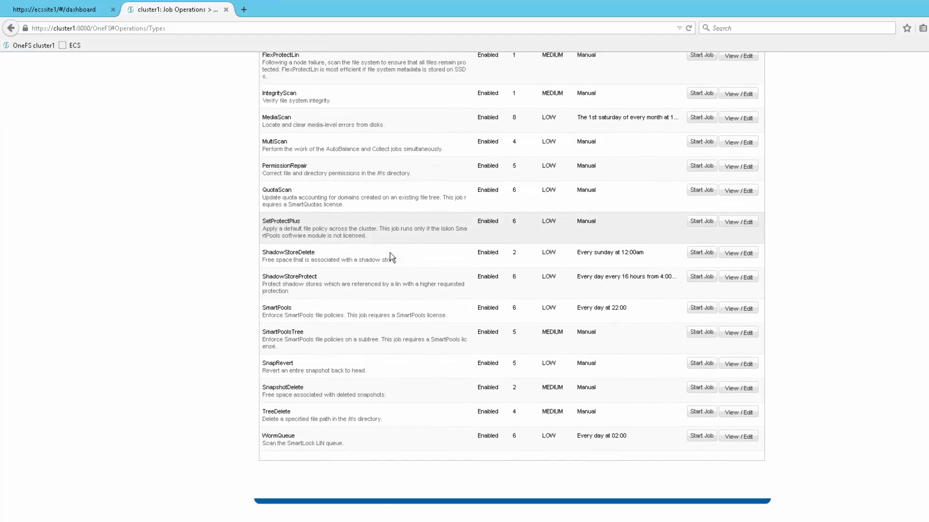
{"action": "left_click", "coordinate": [738, 259]}
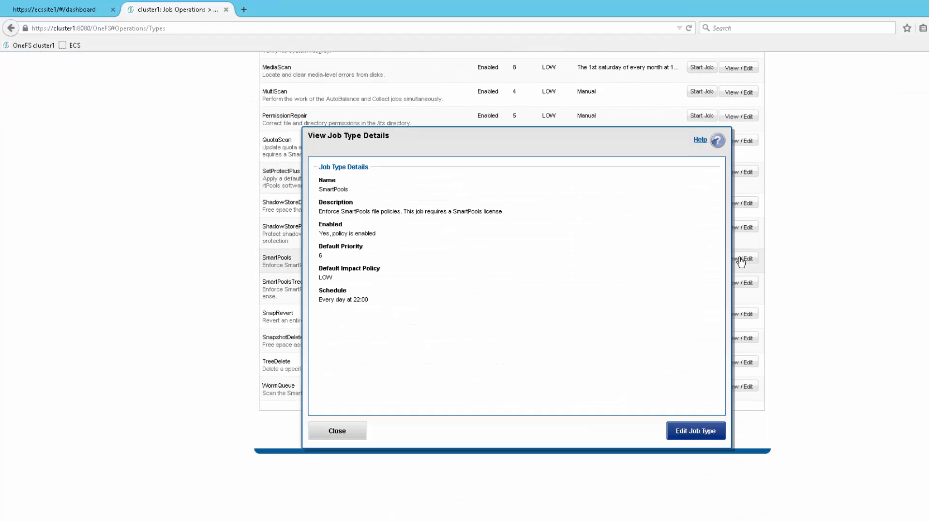